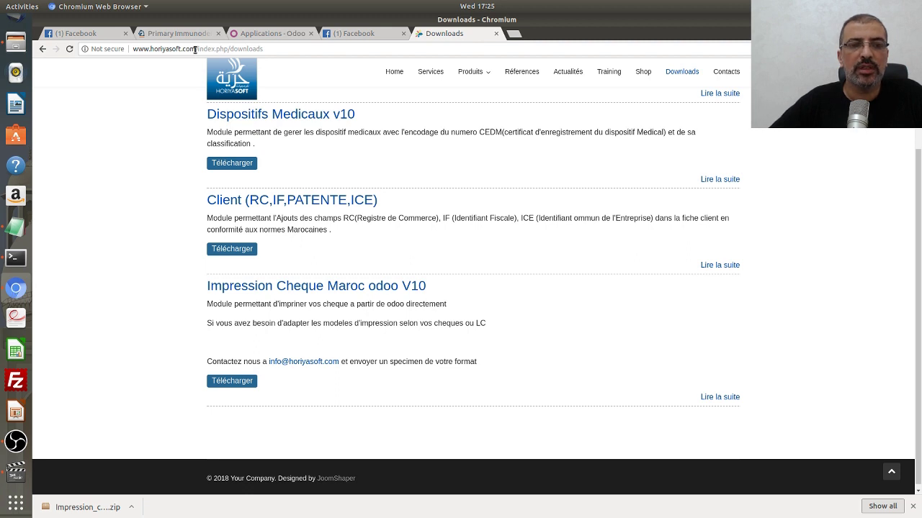
Open the horiyasoft.com Downloads page and examine the entry for the Impression Cheque Maroc odoo V10 module
left_click_drag(195, 50, 131, 49)
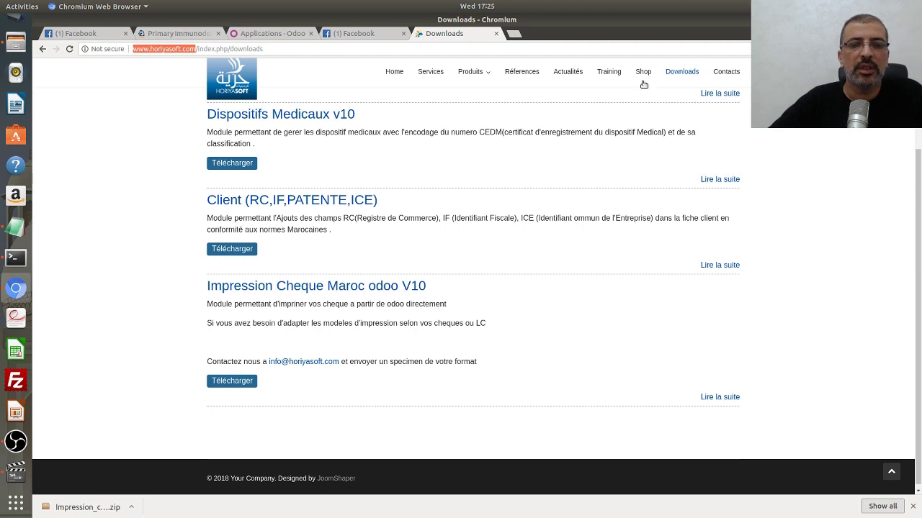
left_click(691, 72)
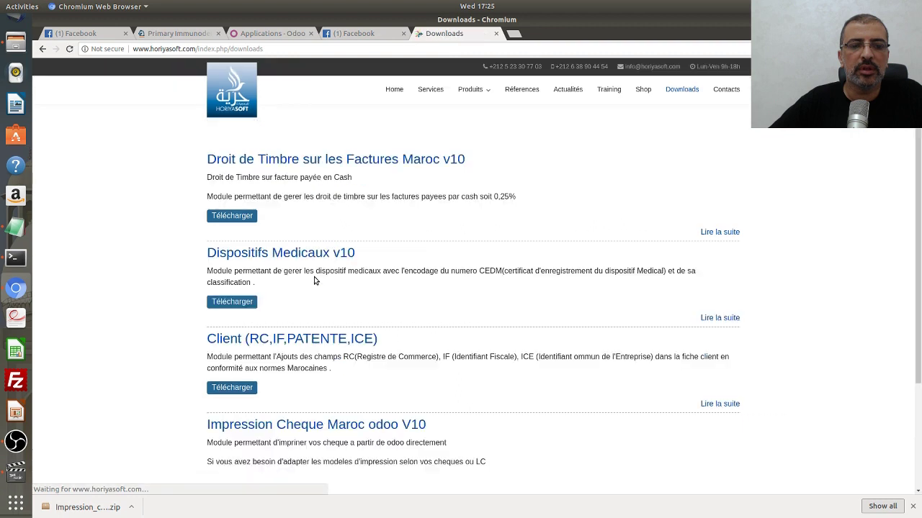
scroll(314, 280, "down", 4)
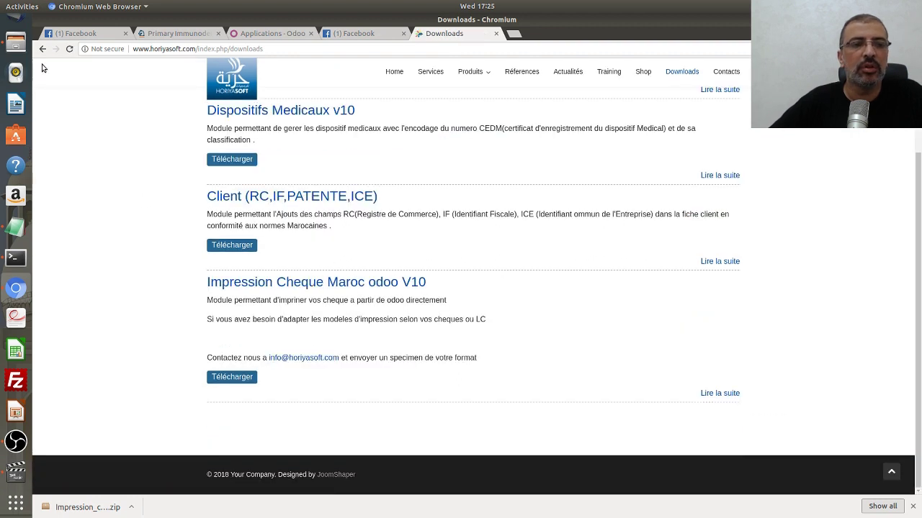
Switch to Odoo and install the Account Check Printing Report Maroc module
left_click(287, 36)
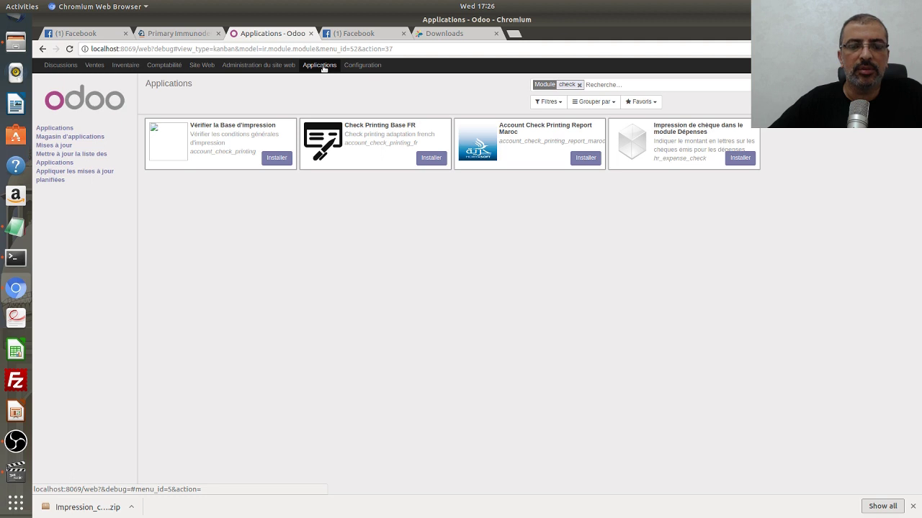
left_click(531, 148)
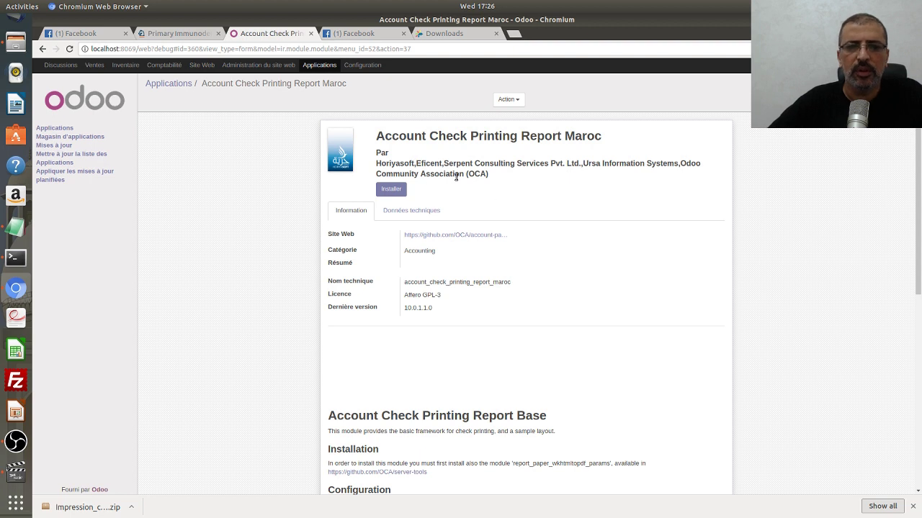
left_click(393, 189)
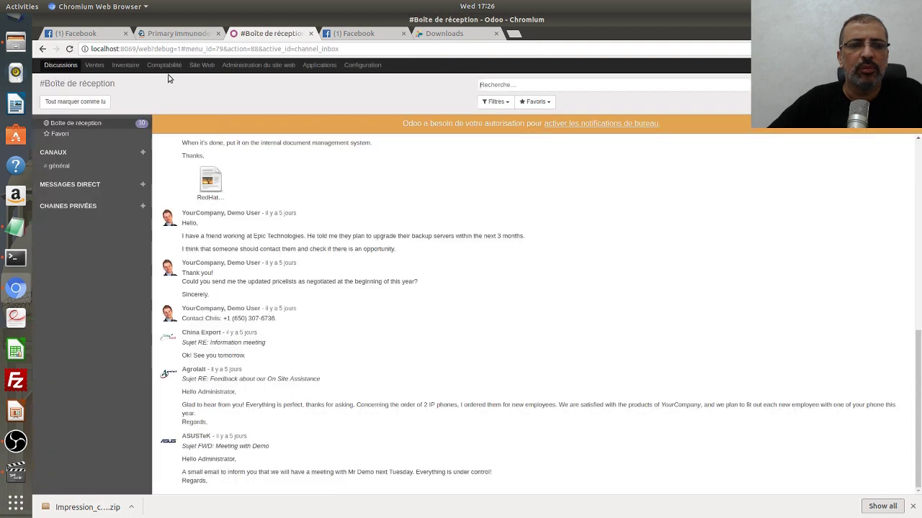
Open the advanced settings of the Cheques fournisseurs journal in the accounting configuration
left_click(166, 66)
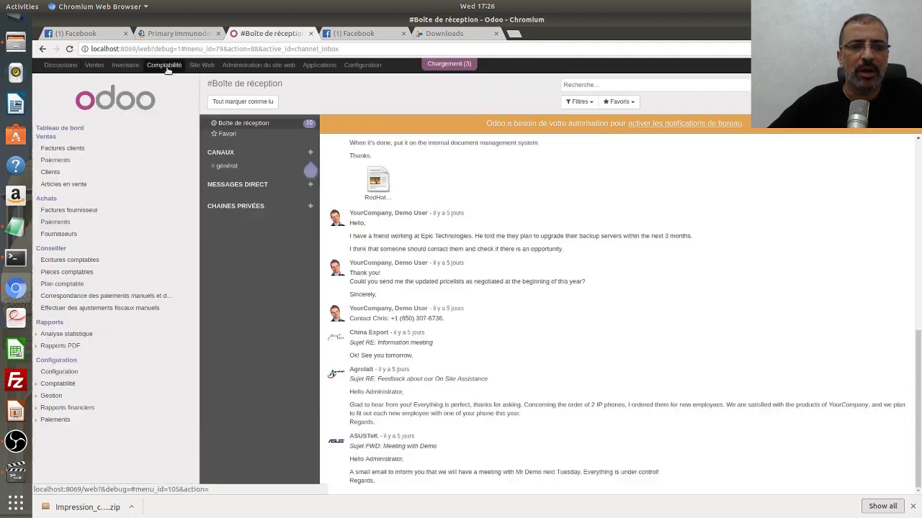
left_click(56, 384)
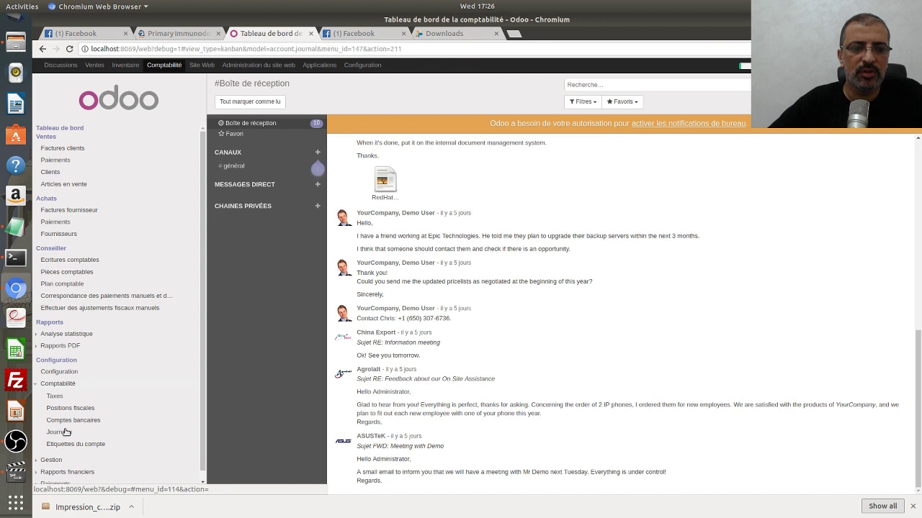
left_click(64, 432)
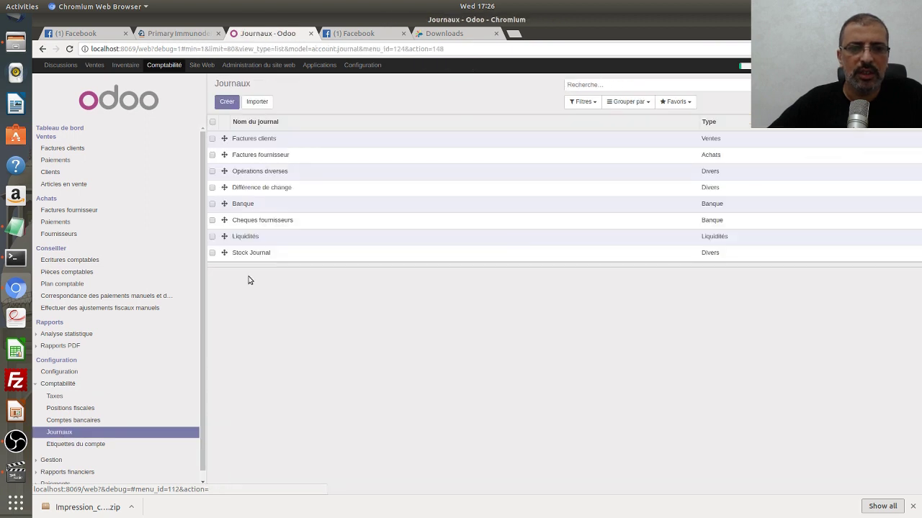
left_click(279, 222)
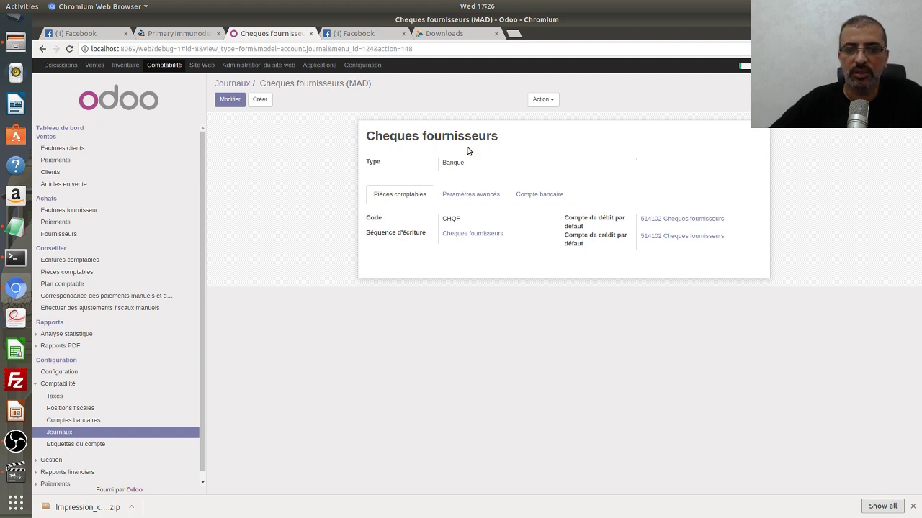
left_click(472, 201)
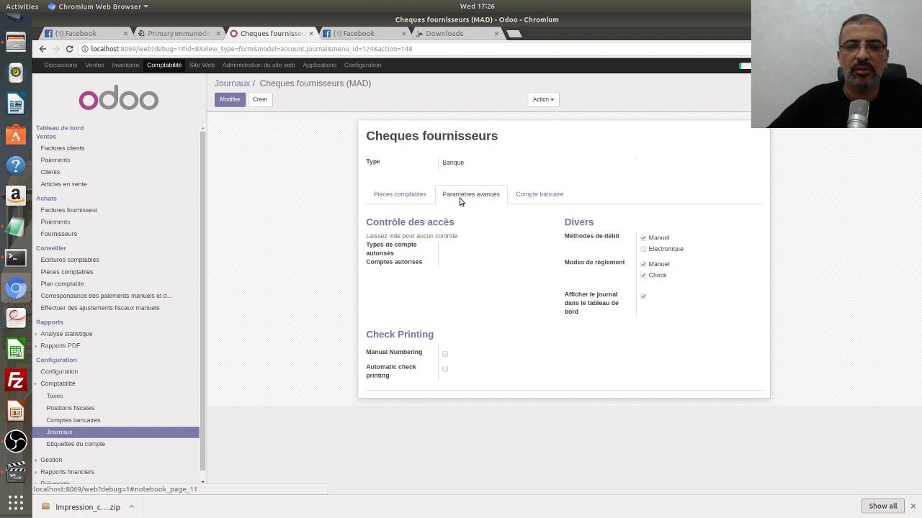
Enable manual numbering for the journal's check printing, set the next check number to 87633, and save
left_click(232, 101)
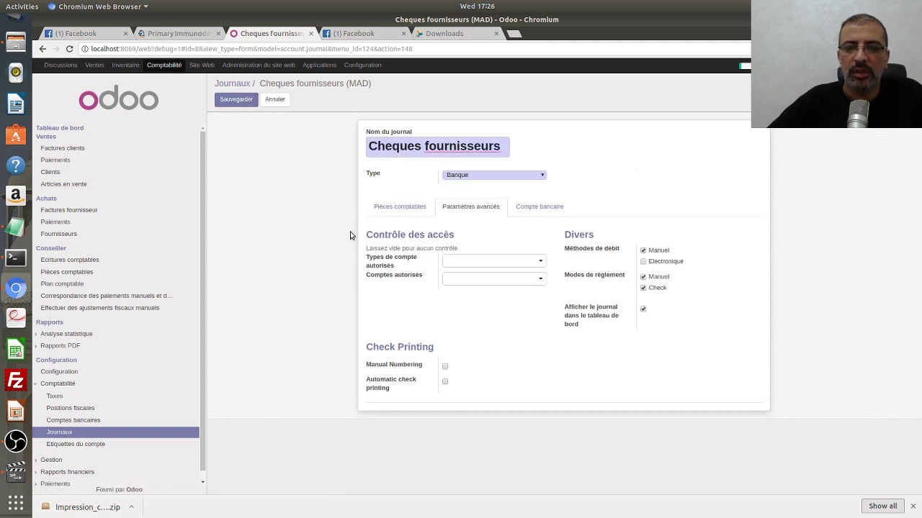
left_click(445, 368)
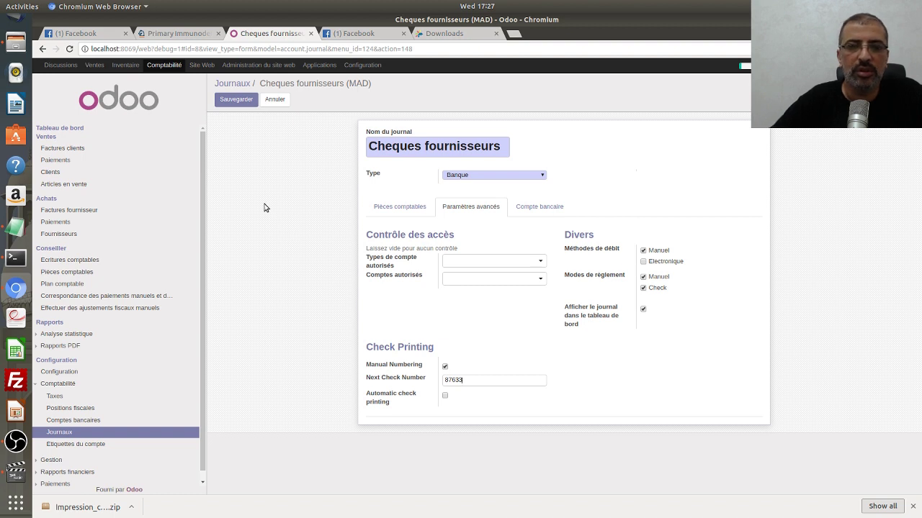
left_click(239, 100)
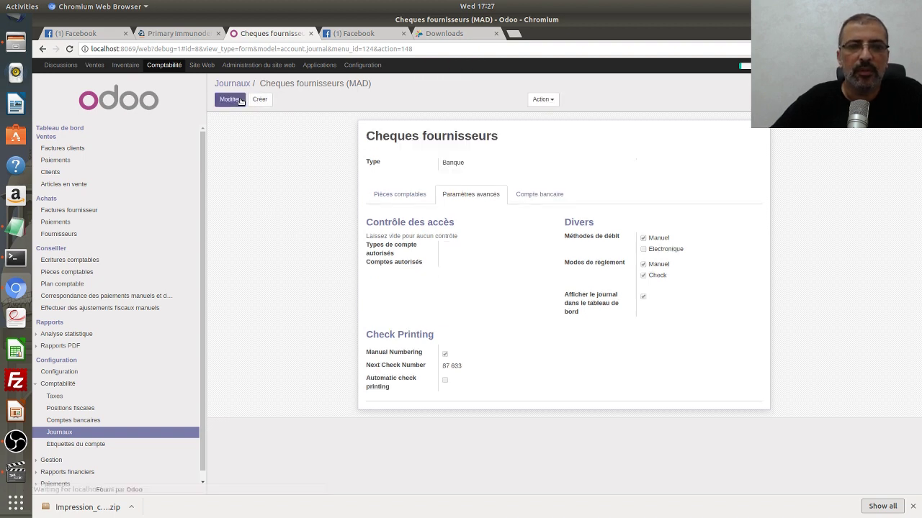
Create a new supplier payment under Achats and select ASUSTeK as the supplier
left_click(80, 211)
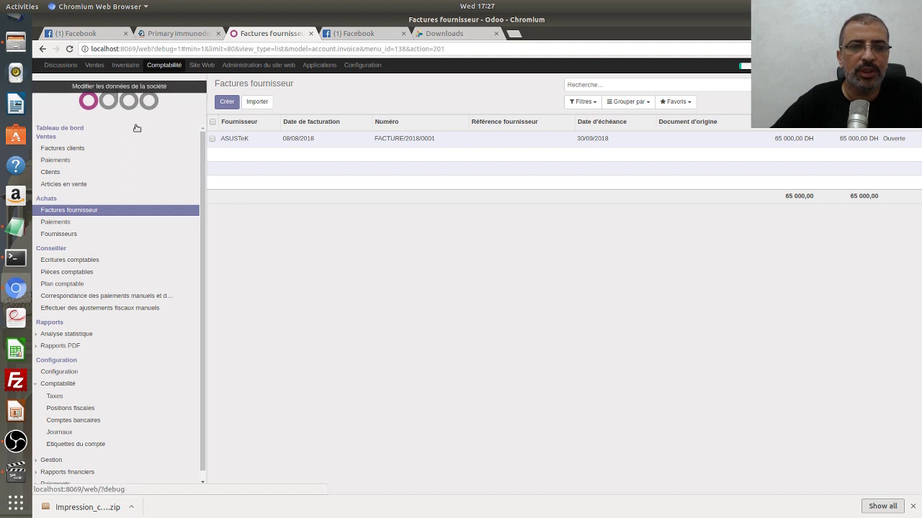
left_click(63, 223)
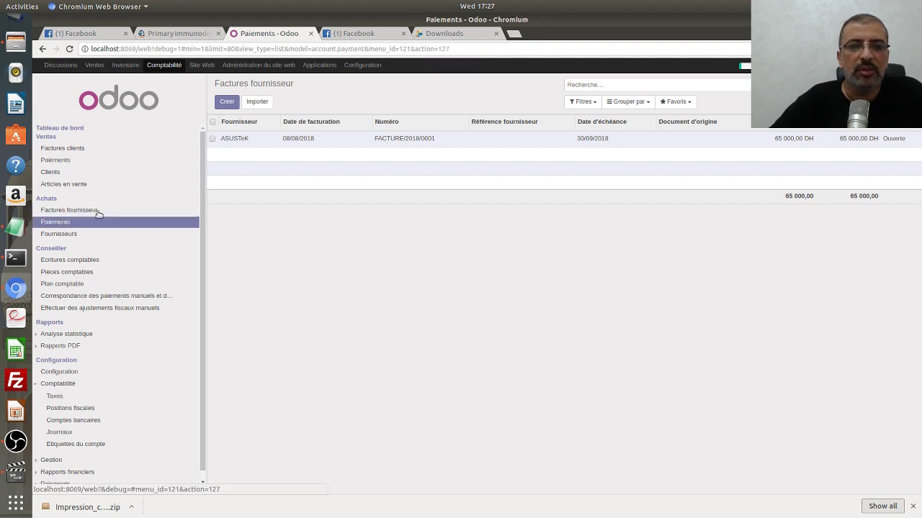
left_click(227, 102)
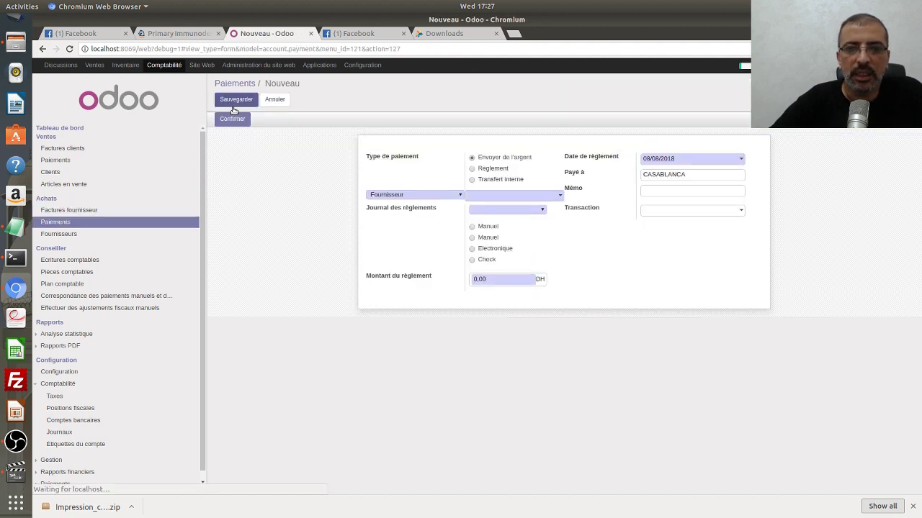
left_click(520, 195)
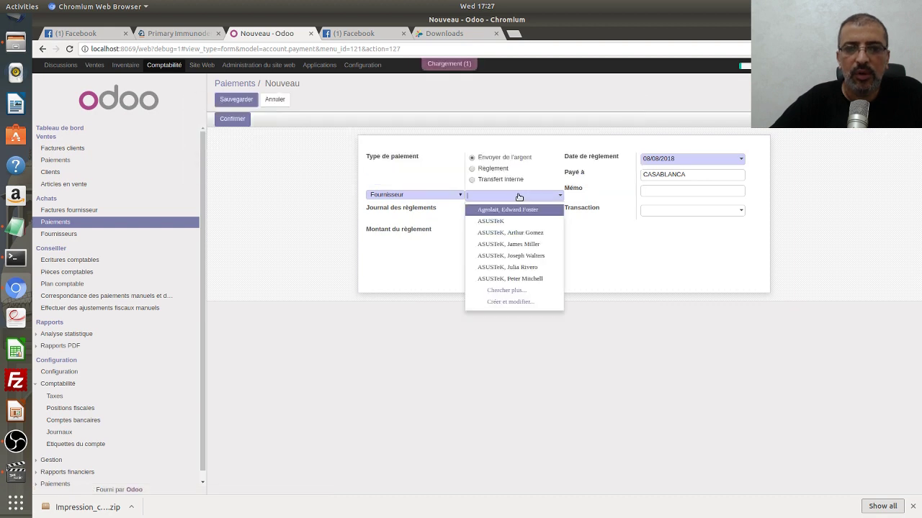
type("asus")
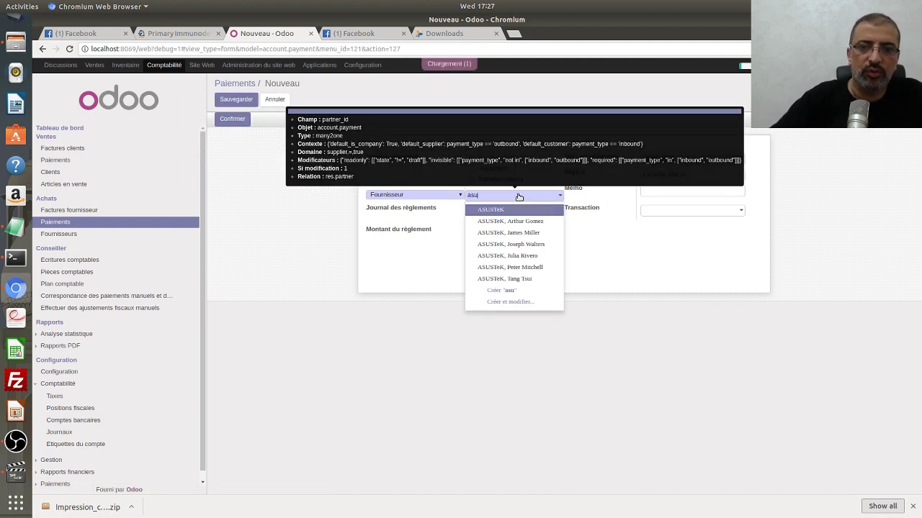
left_click(514, 211)
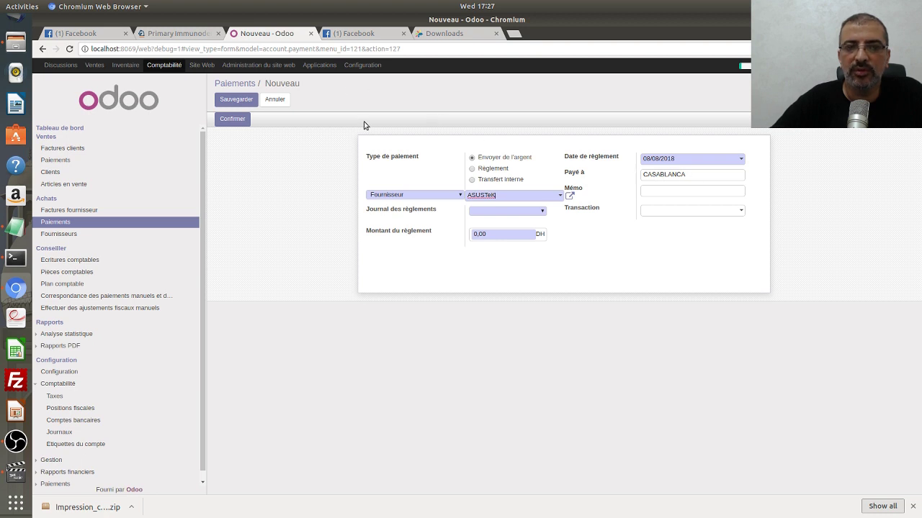
Set the payment to the Cheques fournisseurs journal, method Check and amount 65000 DH, then confirm and save it
left_click(696, 174)
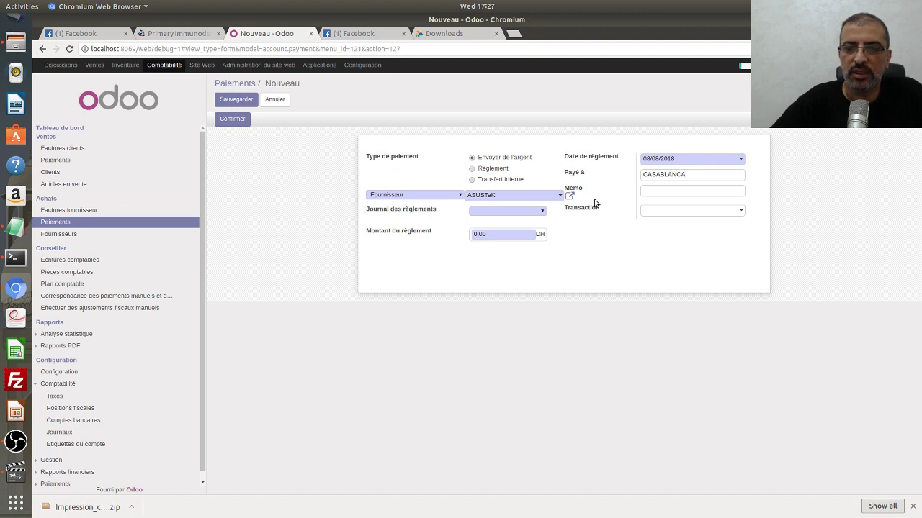
left_click(522, 210)
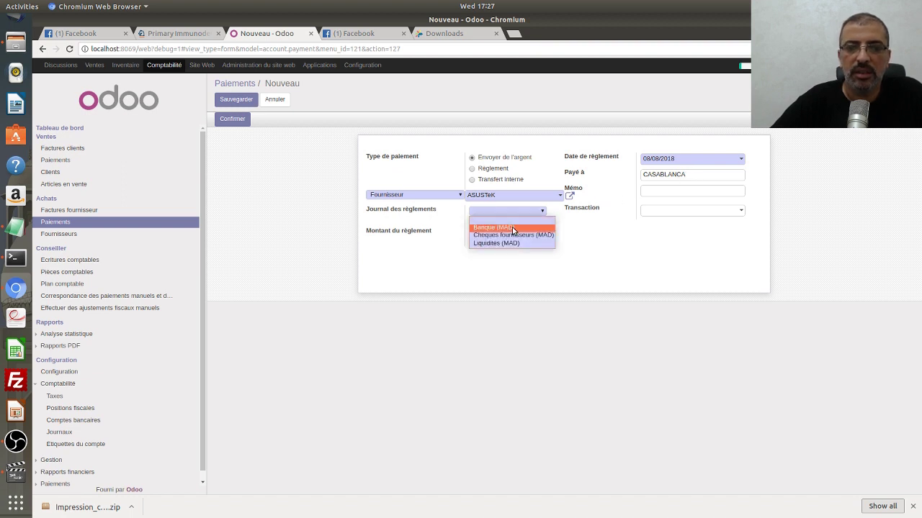
left_click(514, 237)
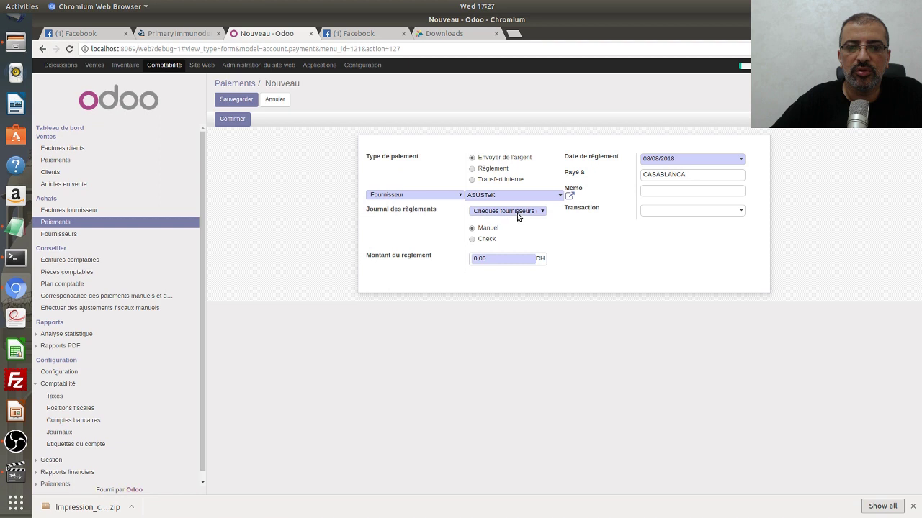
left_click(471, 240)
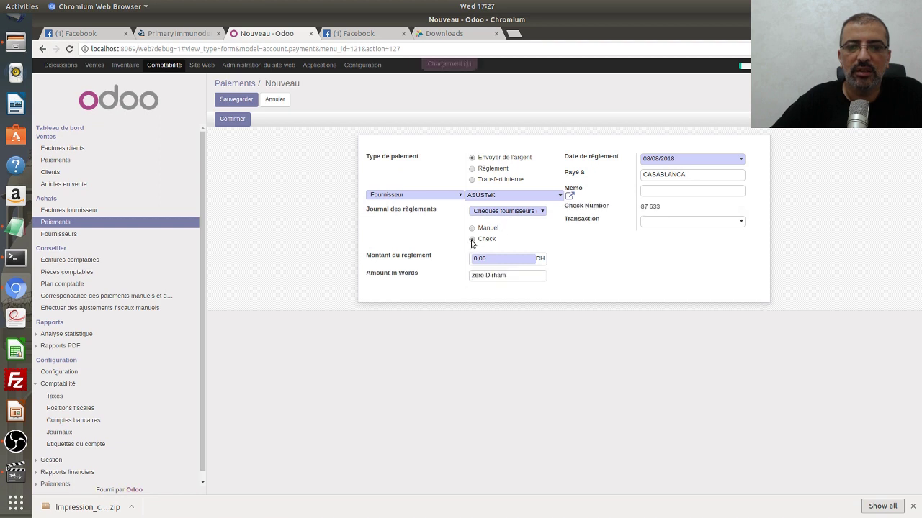
left_click_drag(494, 257, 454, 250)
type("8")
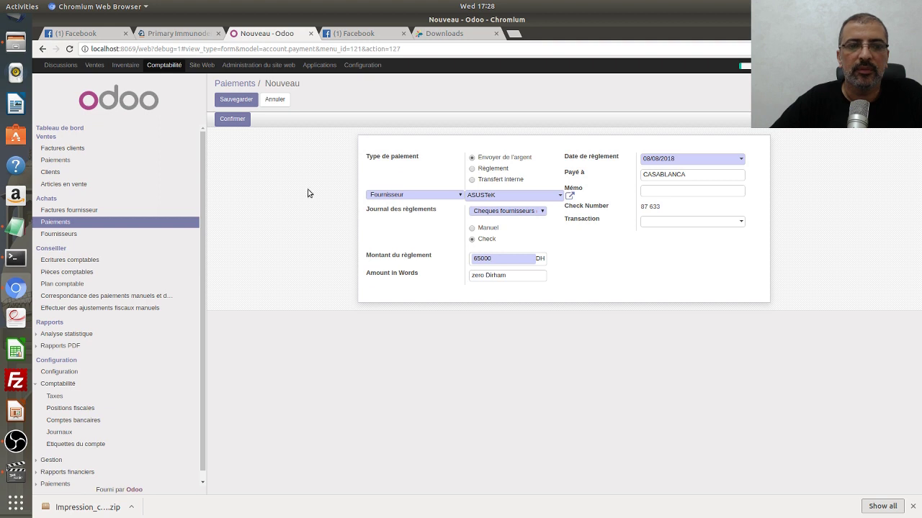
left_click(234, 124)
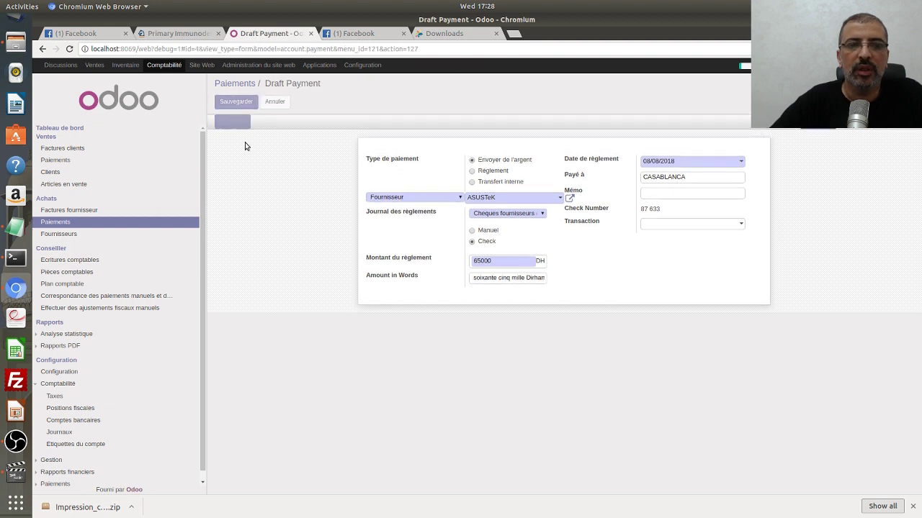
left_click(244, 103)
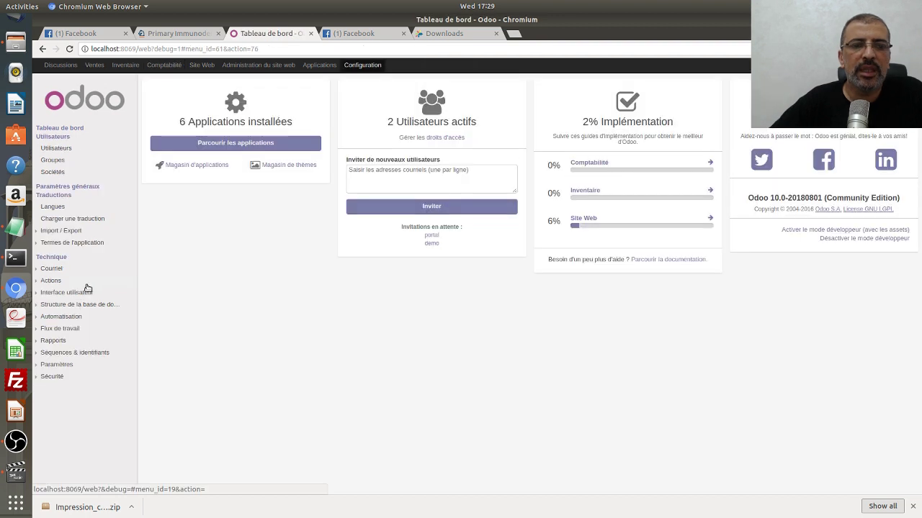
Set the check format of the company YourCompany to Maroc in its check printing layout and save
left_click(369, 66)
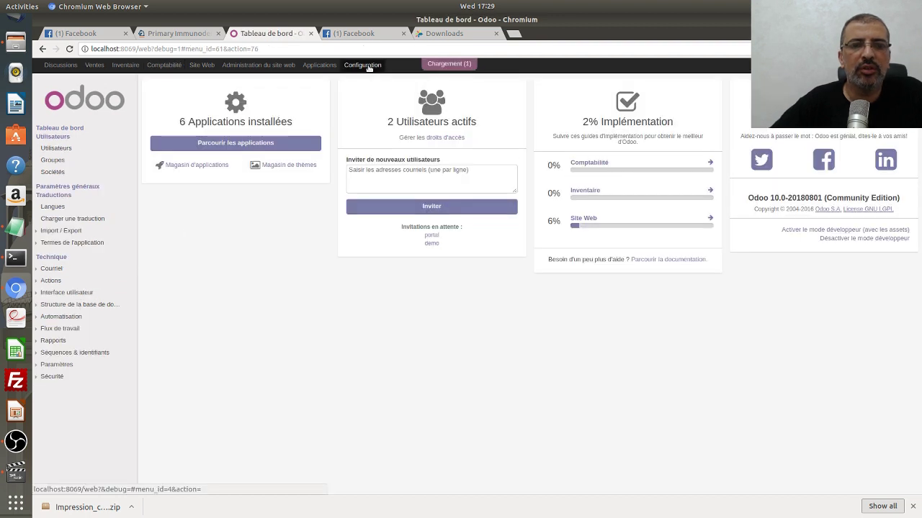
left_click(53, 173)
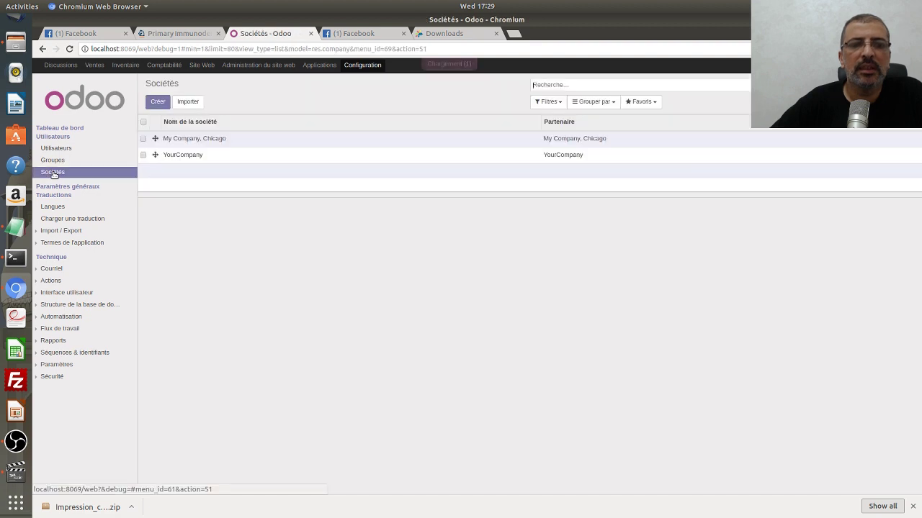
left_click(195, 155)
left_click(162, 101)
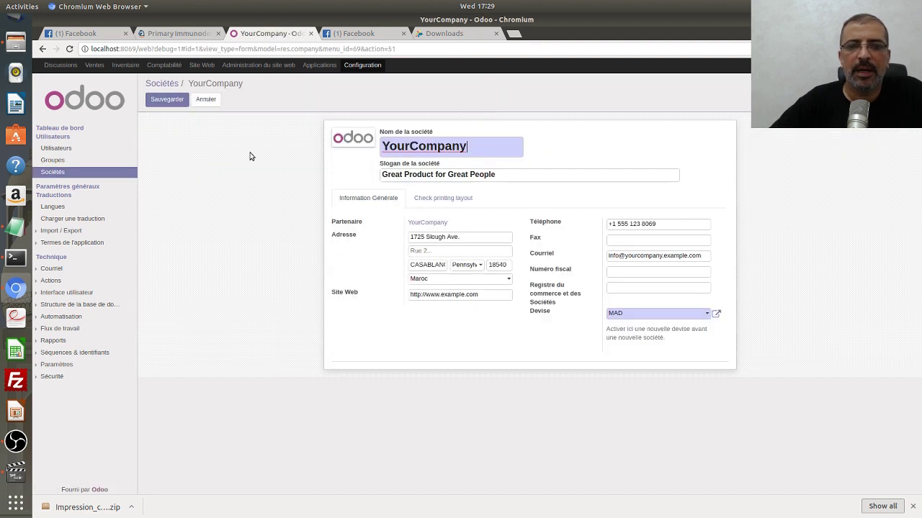
left_click(463, 200)
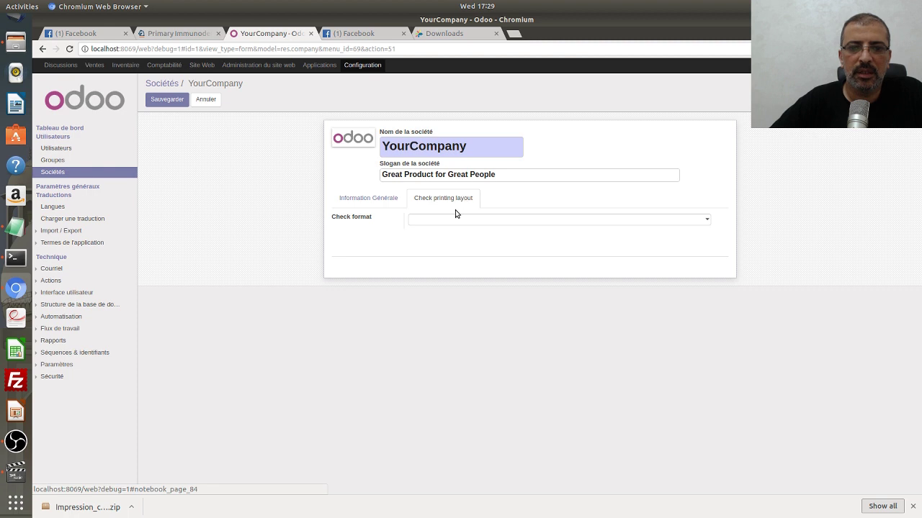
left_click(460, 219)
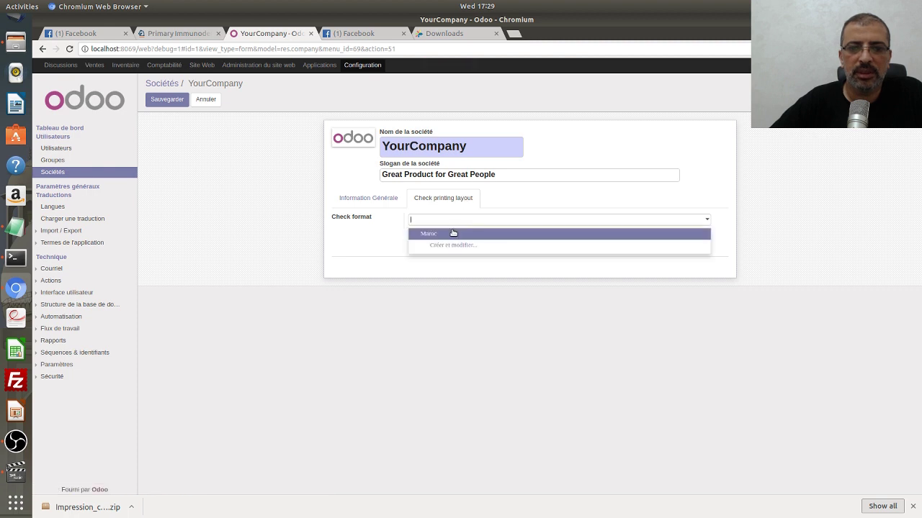
left_click(453, 234)
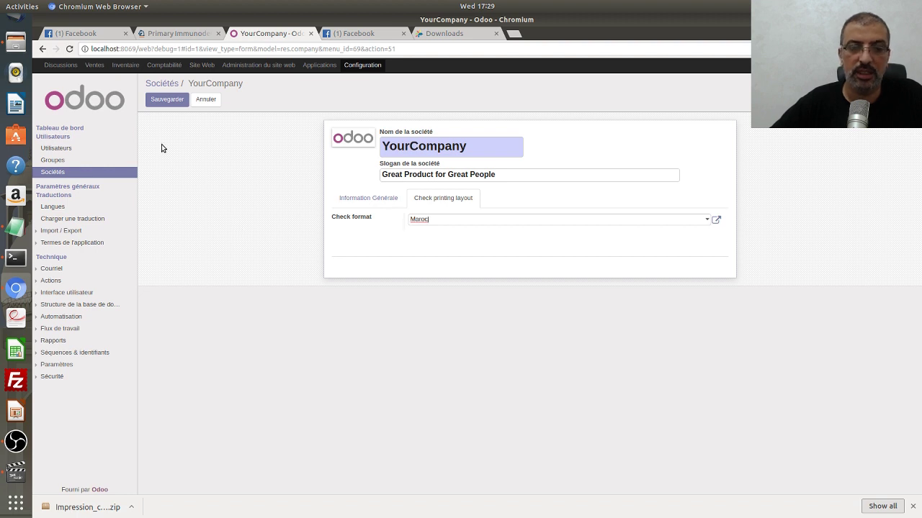
left_click(167, 100)
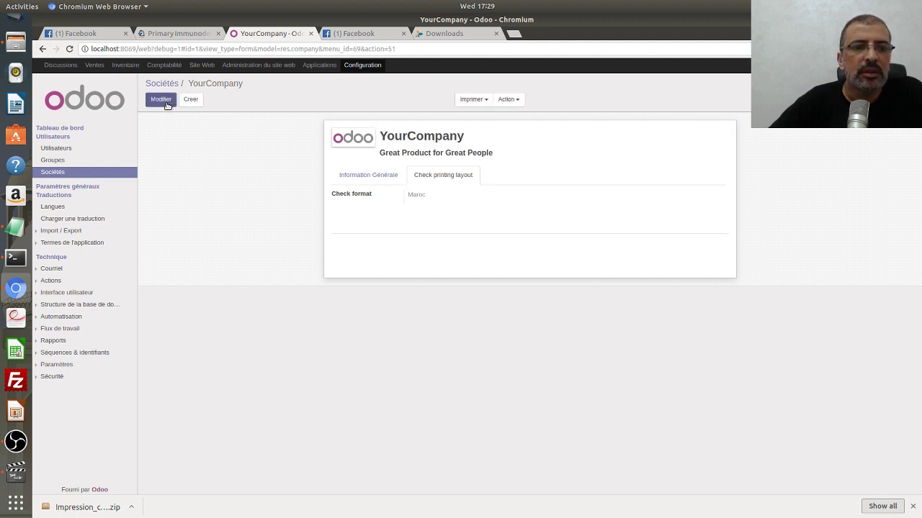
Print the cheque for supplier payment SUPP.OUT/2018/0003 and open the downloaded PDF
left_click(164, 65)
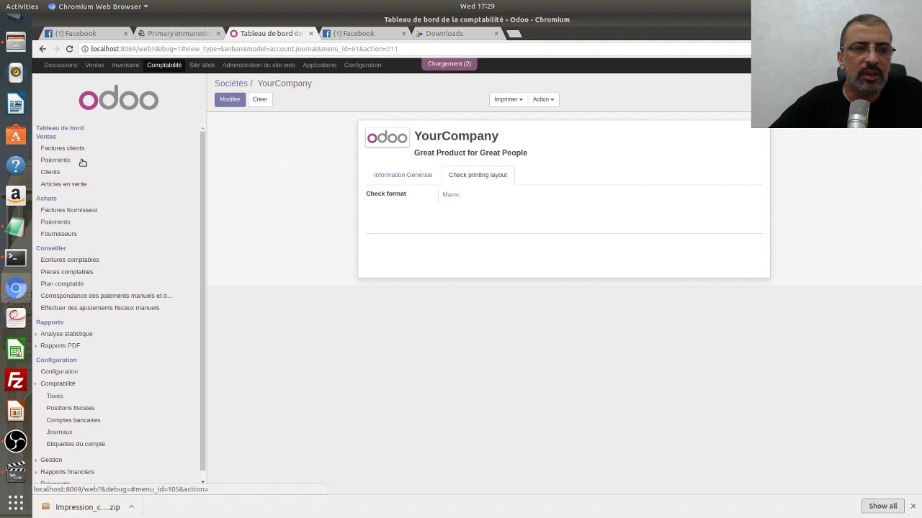
left_click(61, 222)
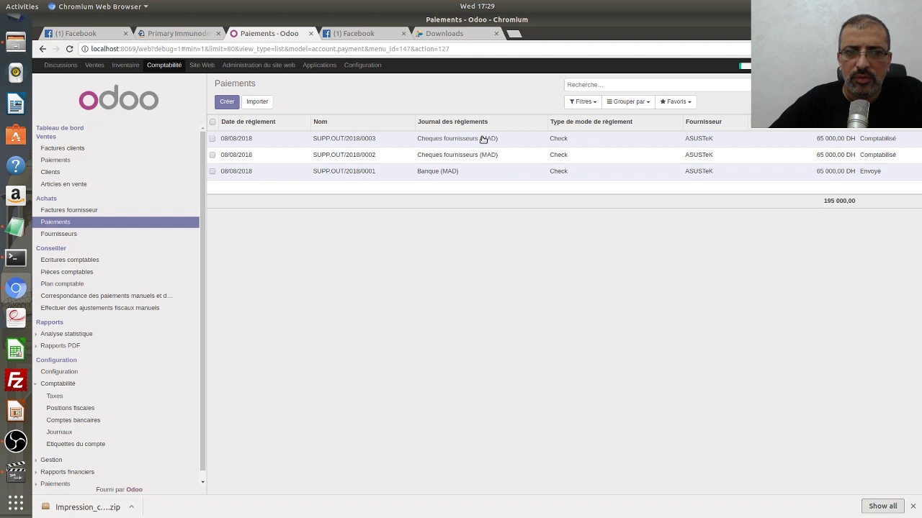
left_click(483, 139)
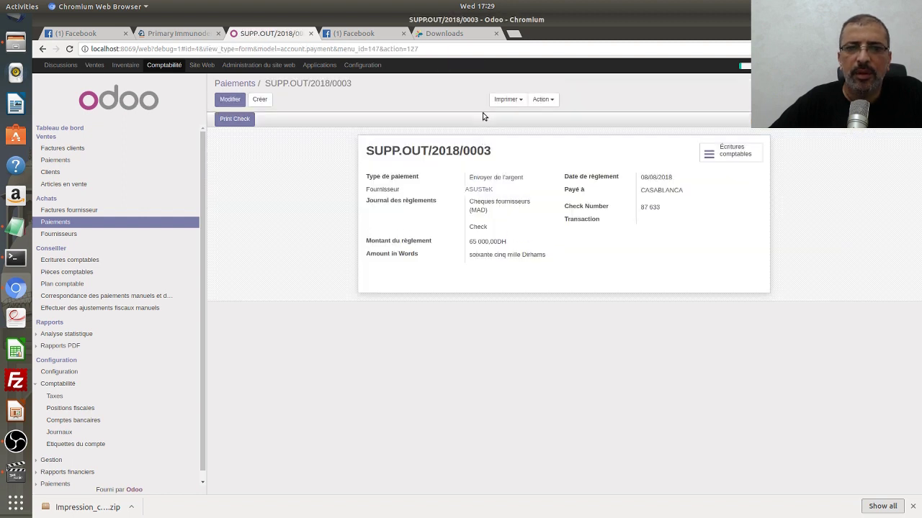
left_click(506, 102)
left_click(508, 120)
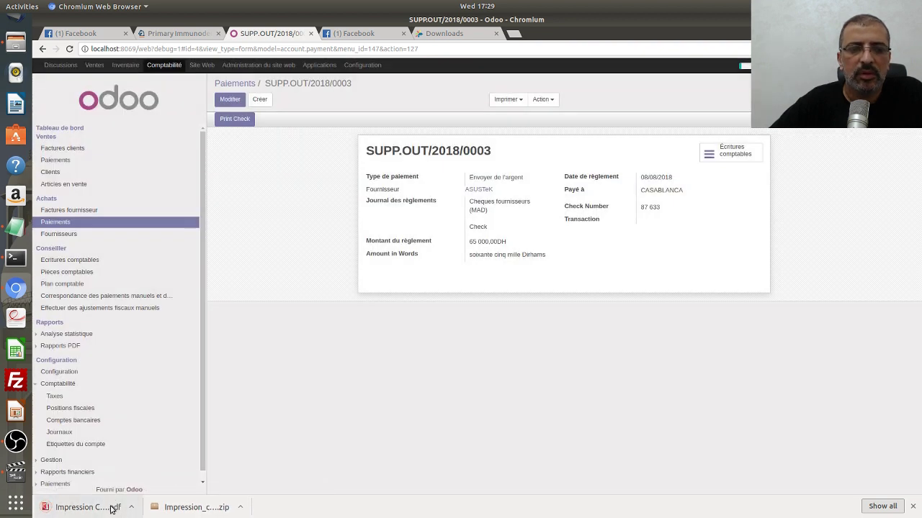
left_click(111, 509)
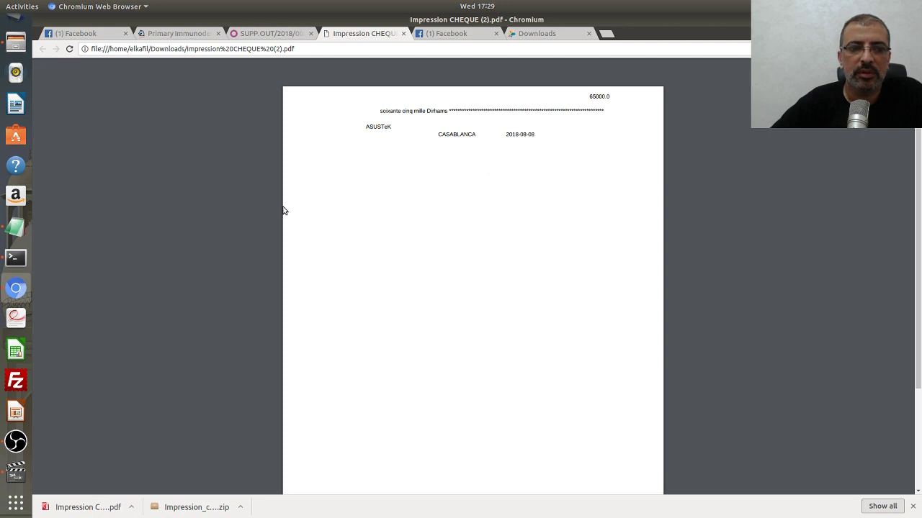
left_click(15, 441)
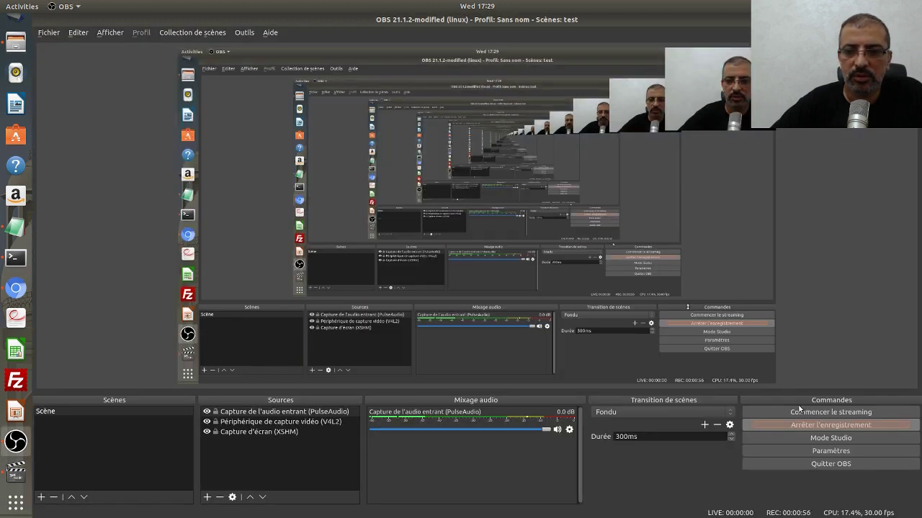